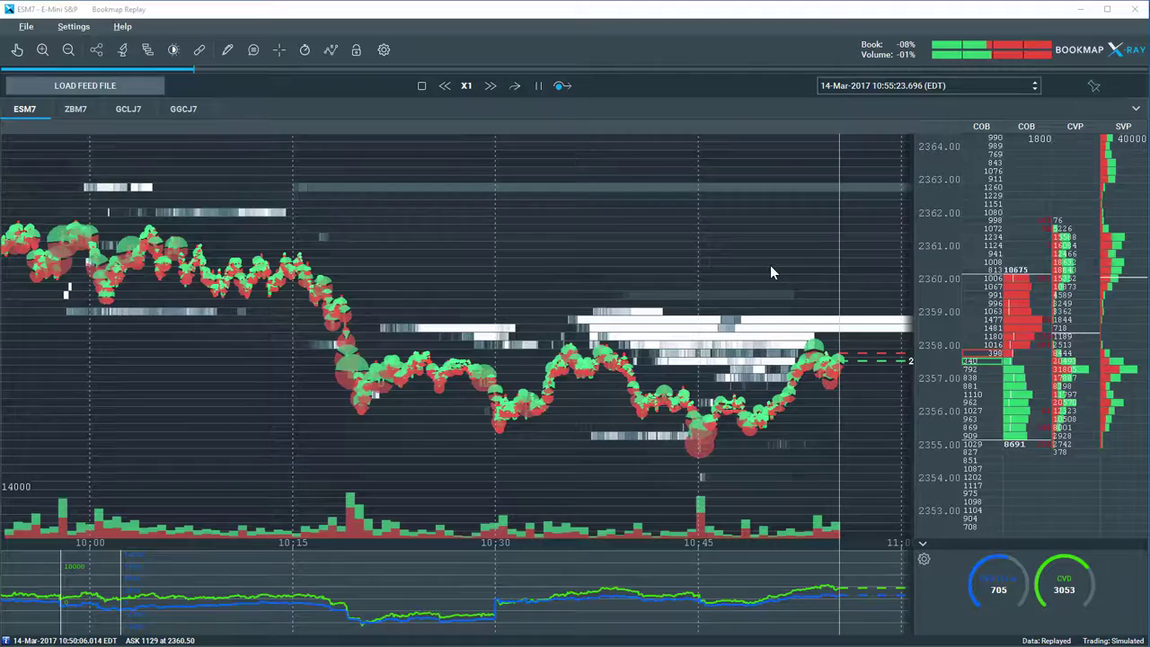
# - Speed the ESM7 replay up step by step to X16
pyautogui.click(489, 85)
pyautogui.click(489, 85)
pyautogui.click(489, 85)
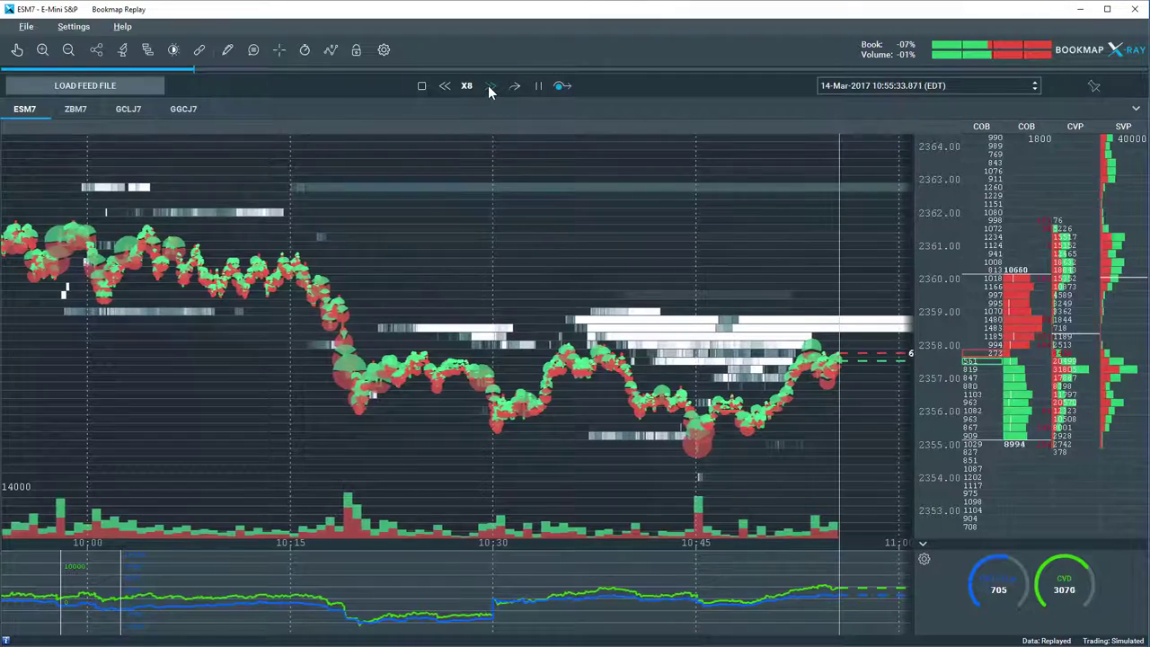
pyautogui.click(489, 85)
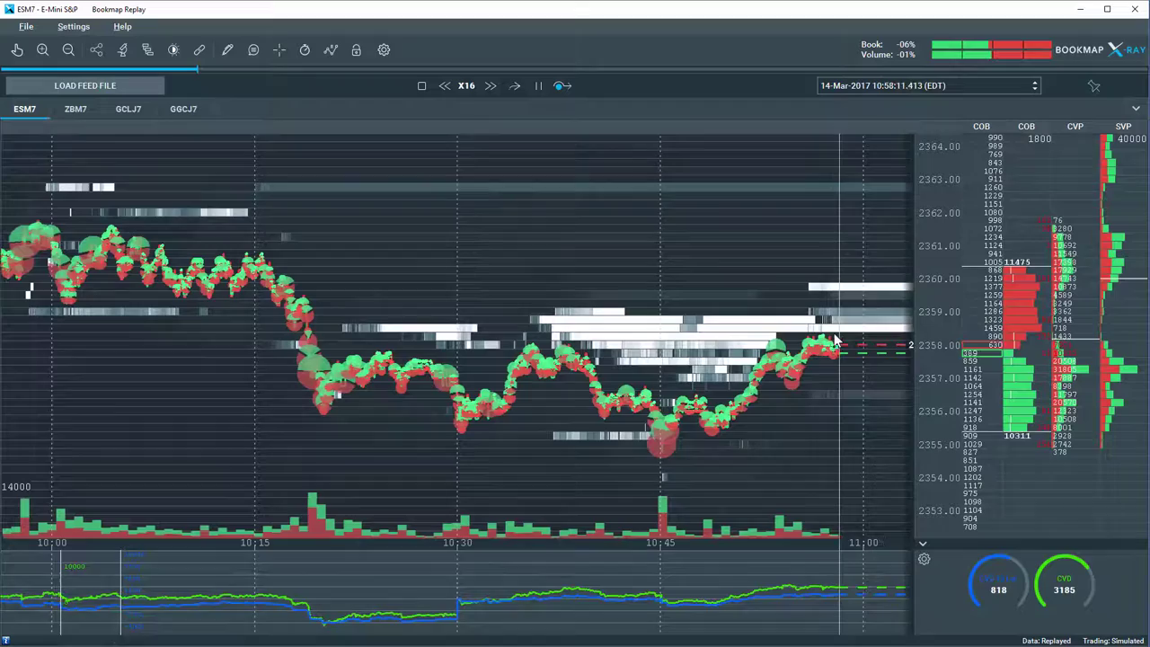
# - Slow the replay back down to X1/8 speed
pyautogui.click(445, 86)
pyautogui.click(446, 85)
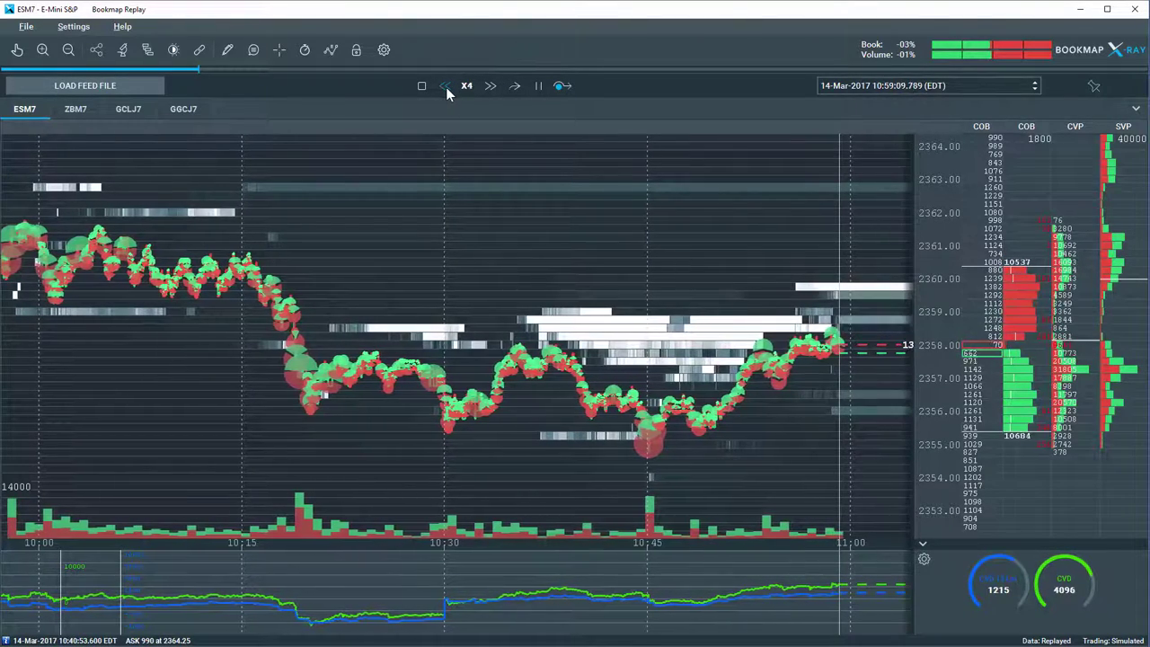
pyautogui.click(445, 86)
pyautogui.click(446, 85)
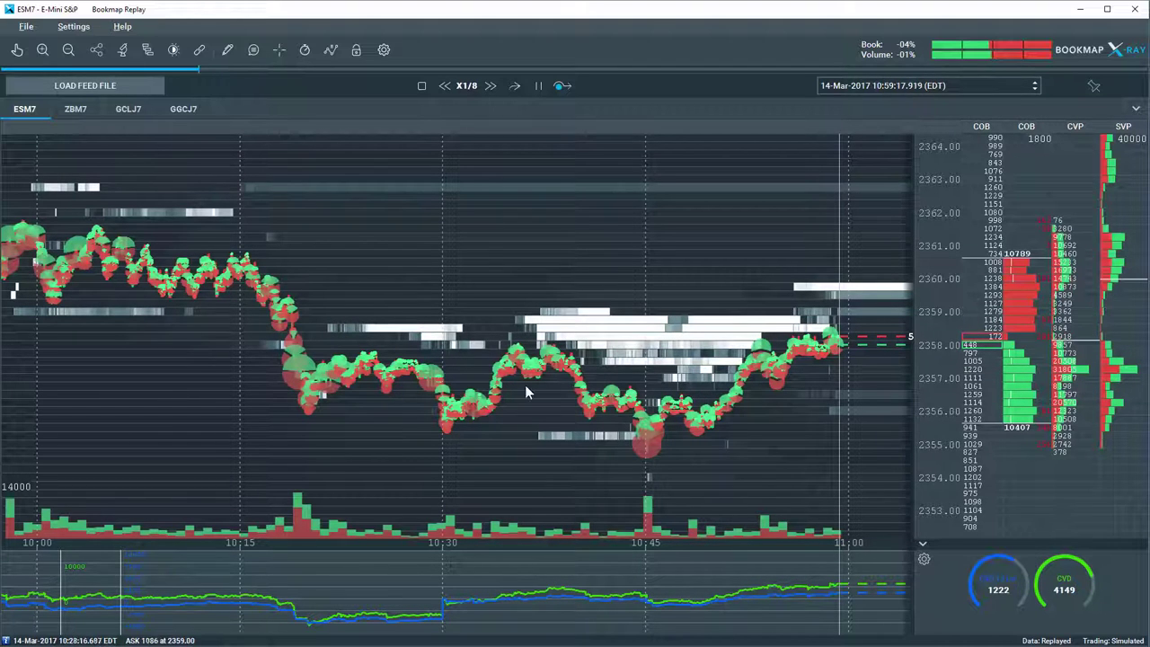
# - Draw a Ray from the early high down along the falling highs
pyautogui.click(227, 51)
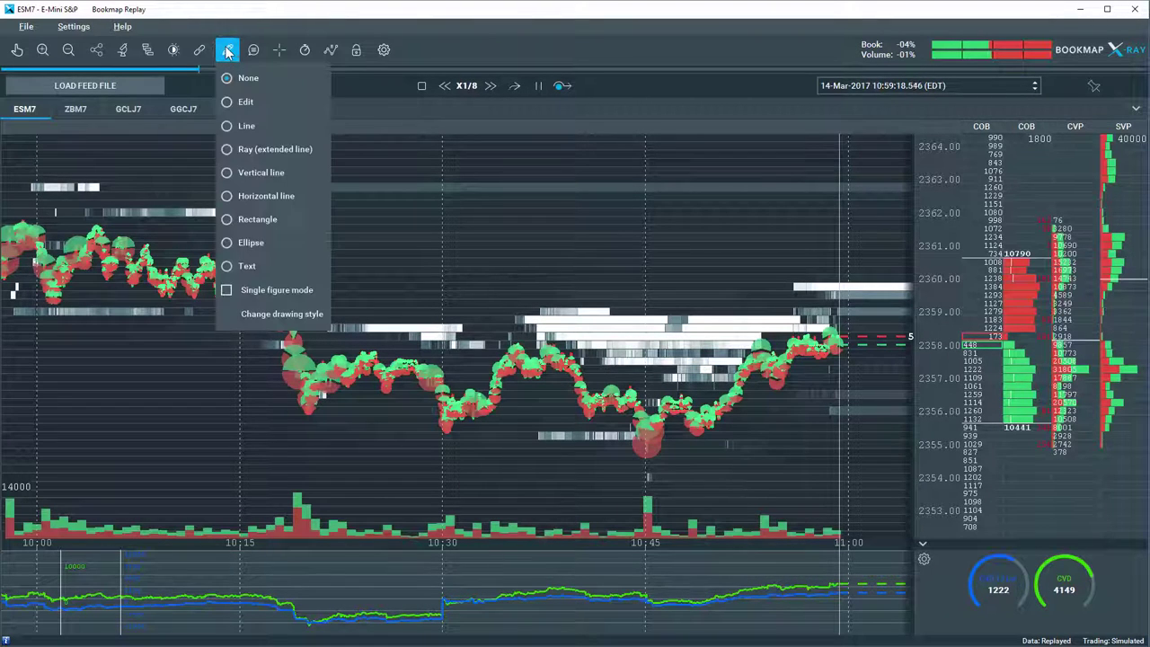
pyautogui.click(286, 152)
pyautogui.click(37, 219)
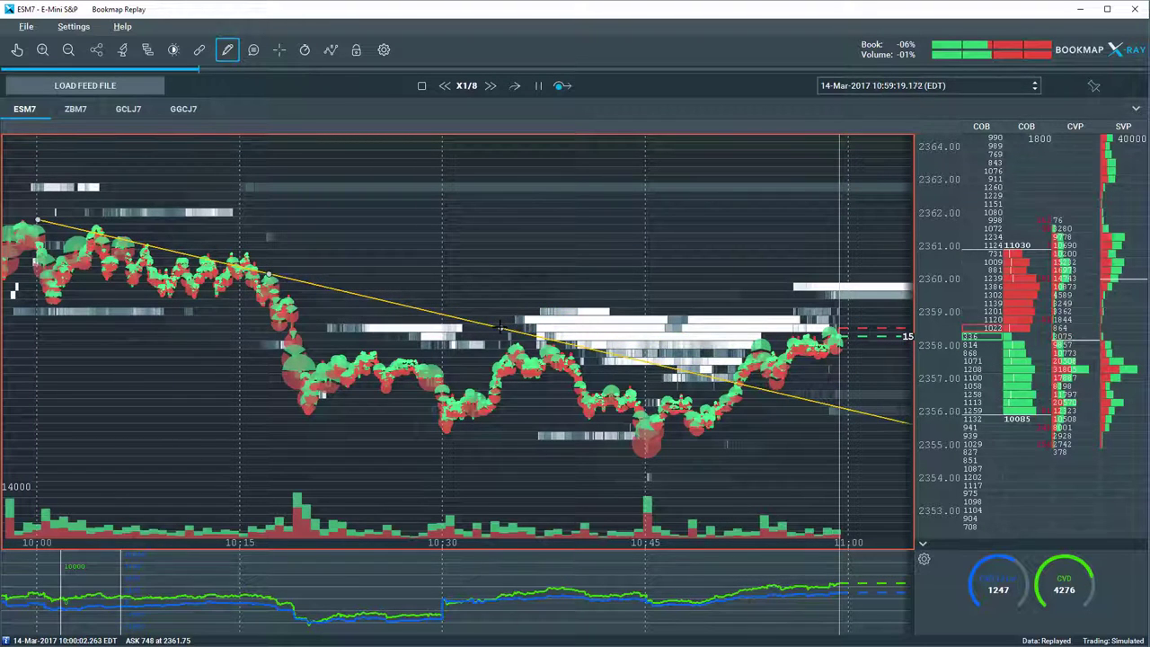
pyautogui.click(783, 392)
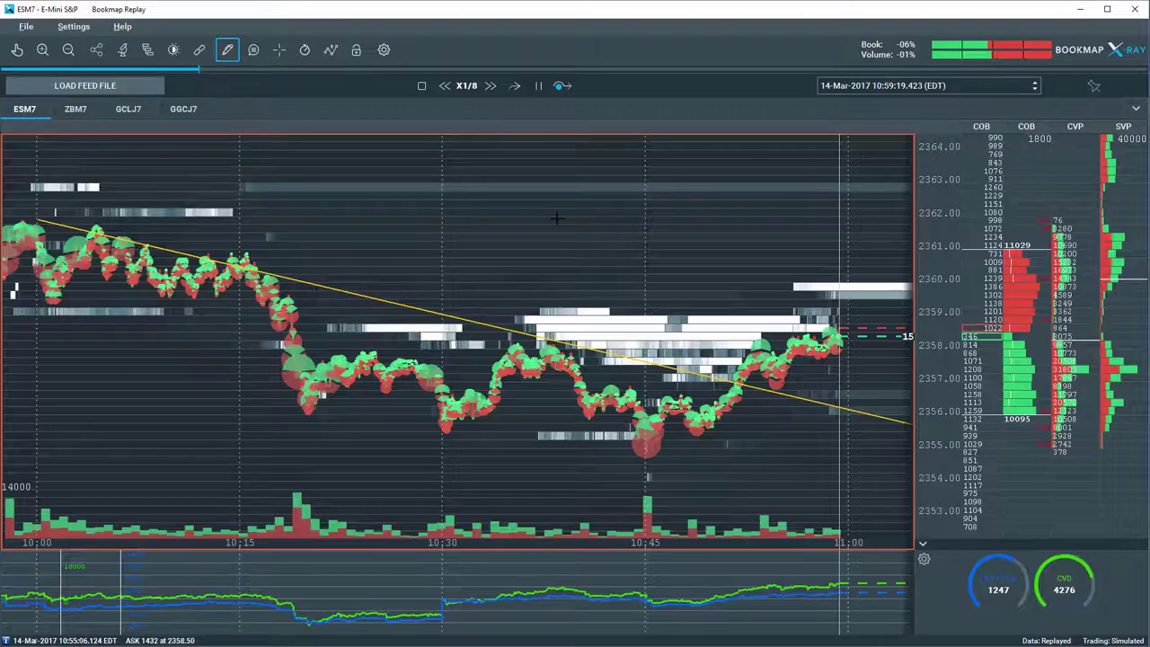
# - Draw a Rectangle around the latest price action near 2357–2358
pyautogui.click(228, 52)
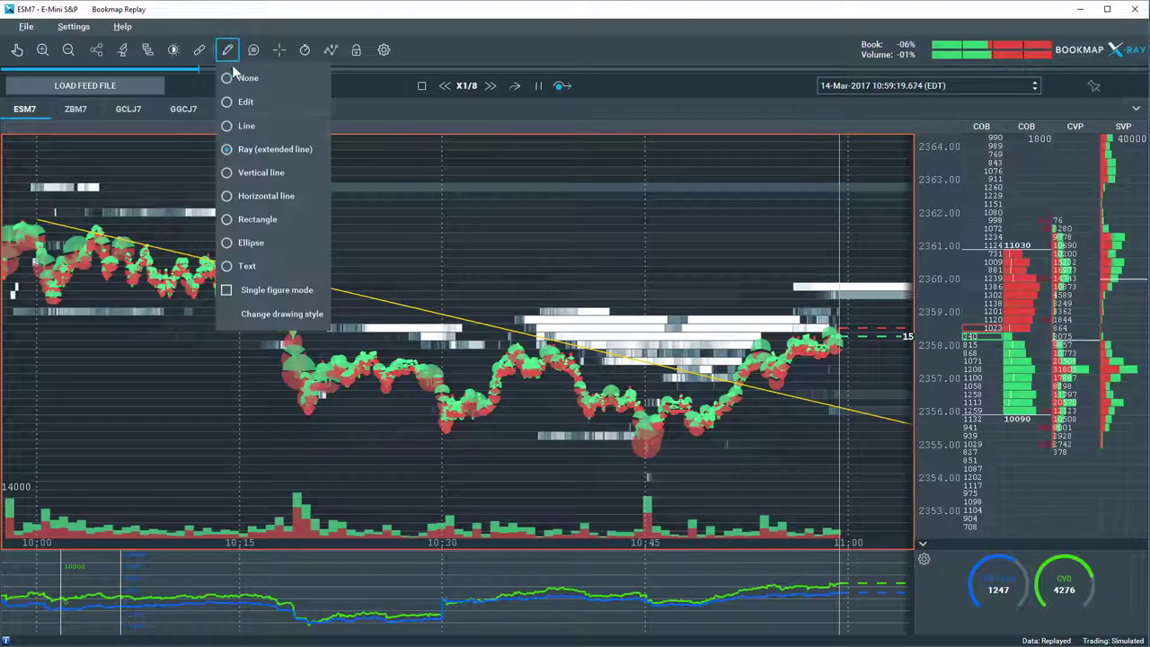
pyautogui.click(257, 219)
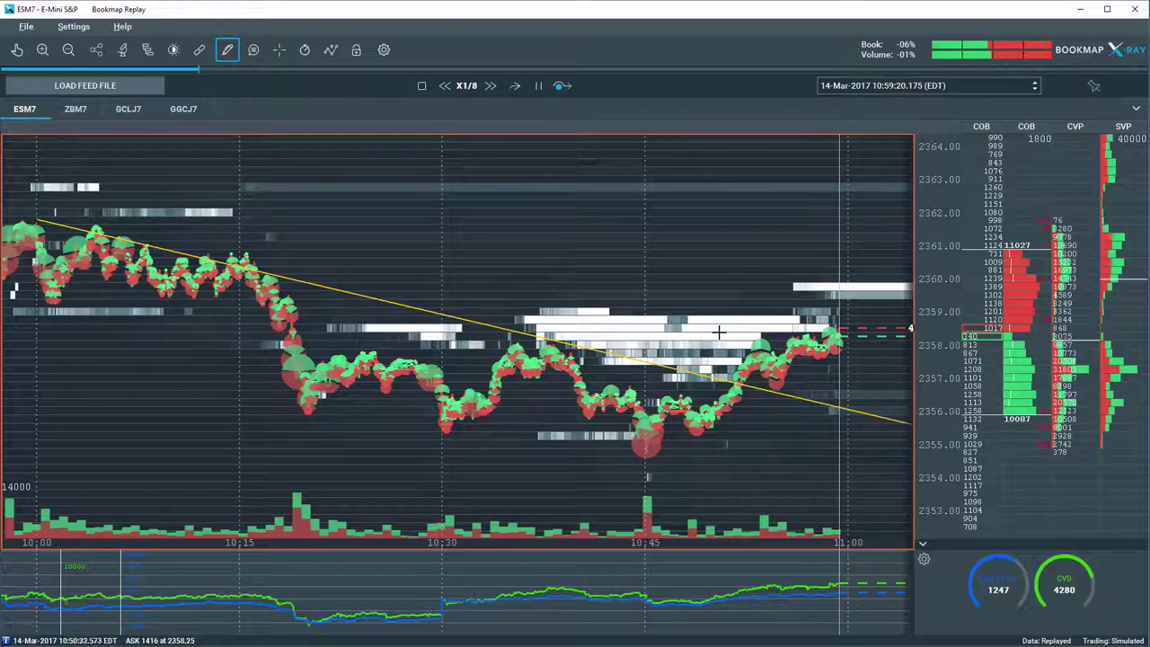
pyautogui.moveTo(719, 332); pyautogui.dragTo(844, 392)
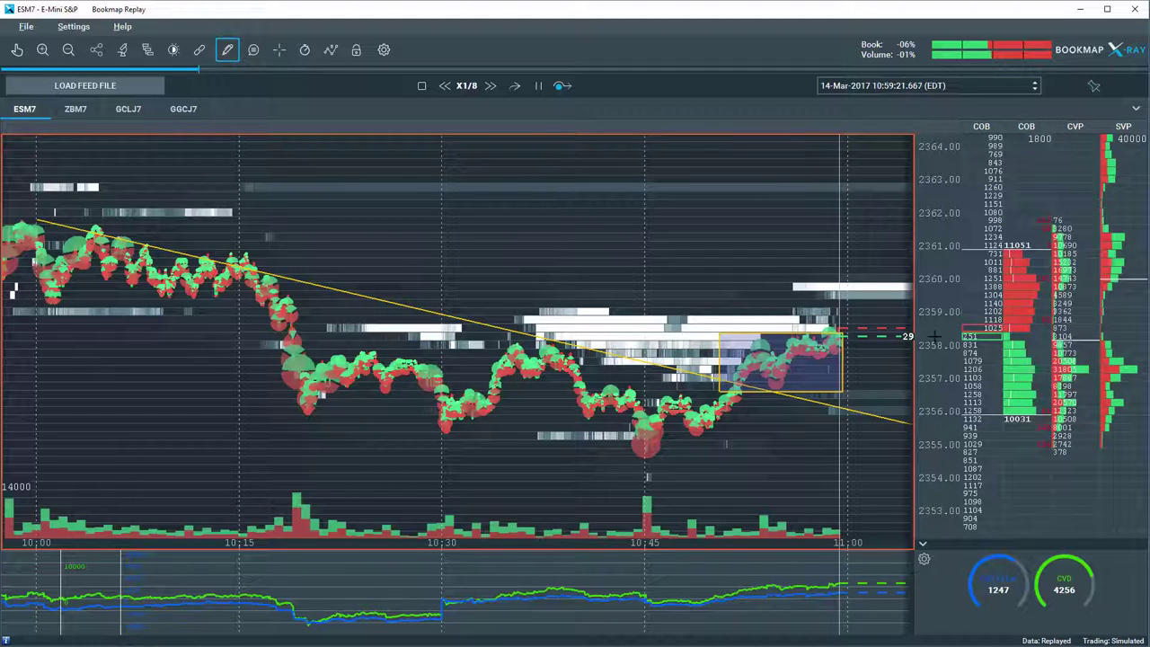
# - Set Drawing tools to None and switch the CVP column to Trades Counter
pyautogui.click(229, 51)
pyautogui.click(242, 78)
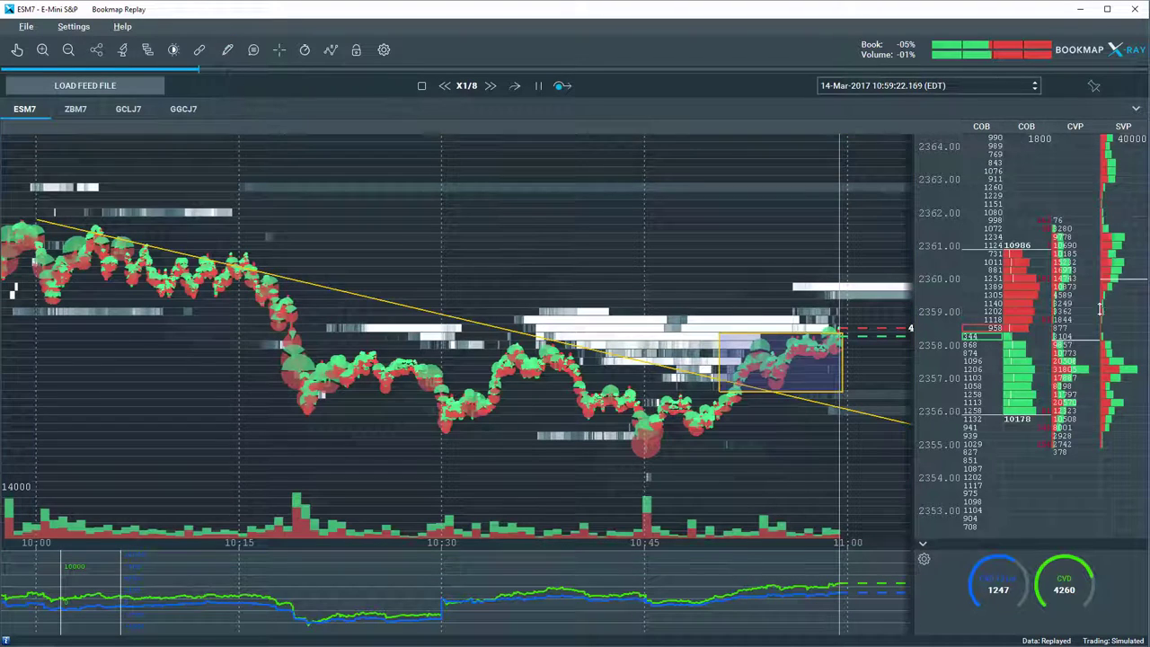
pyautogui.rightClick(1070, 219)
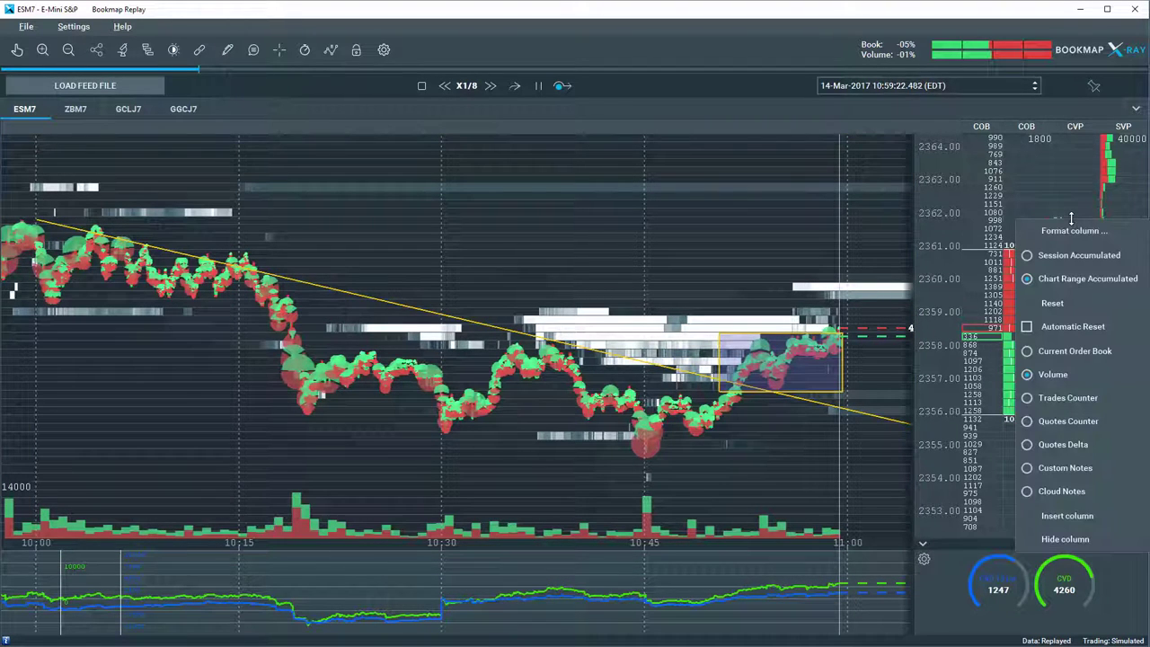
pyautogui.click(1065, 399)
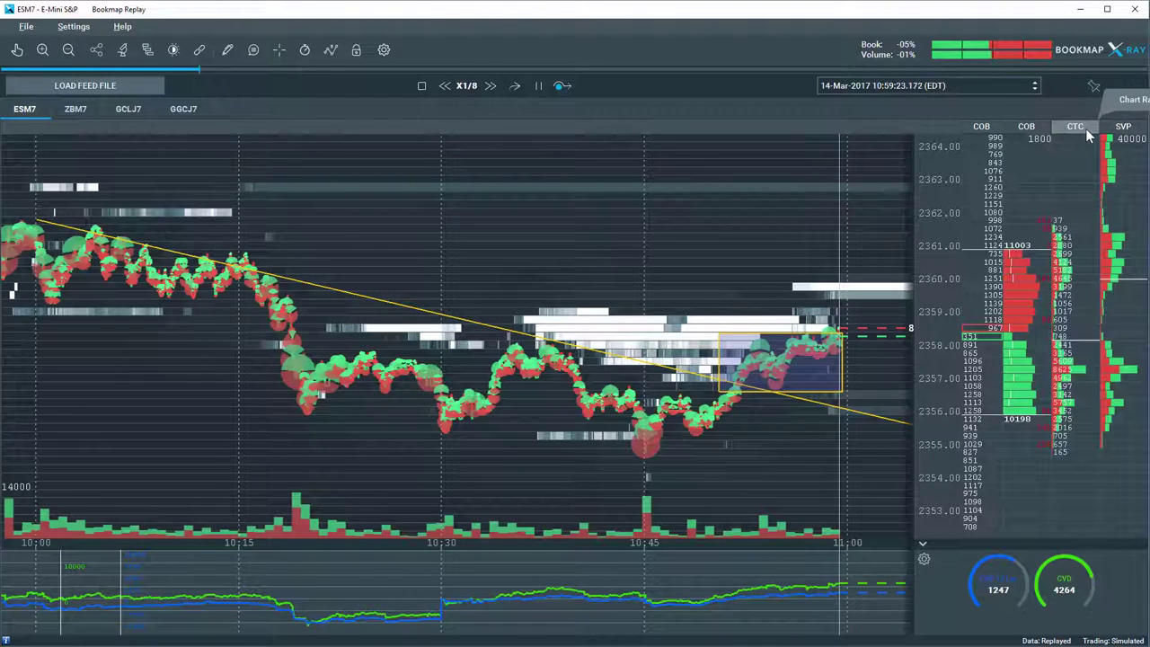
# - Enable Split Display in the trades-counter column format to show bid and ask counts
pyautogui.rightClick(1061, 192)
pyautogui.click(1071, 205)
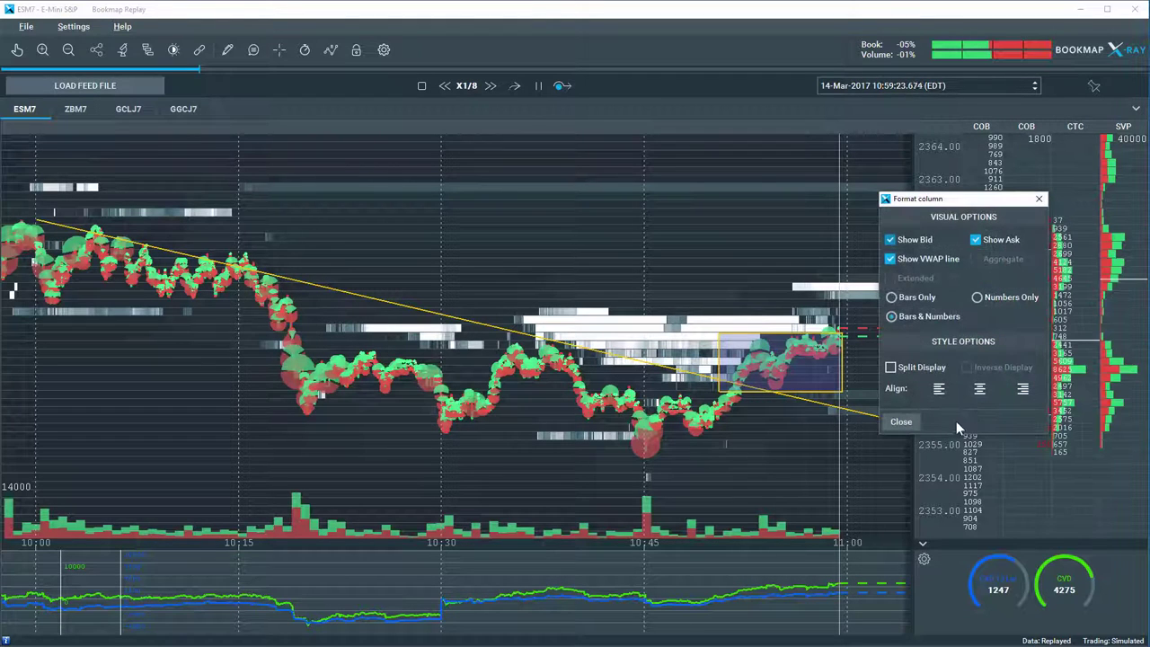
pyautogui.click(921, 368)
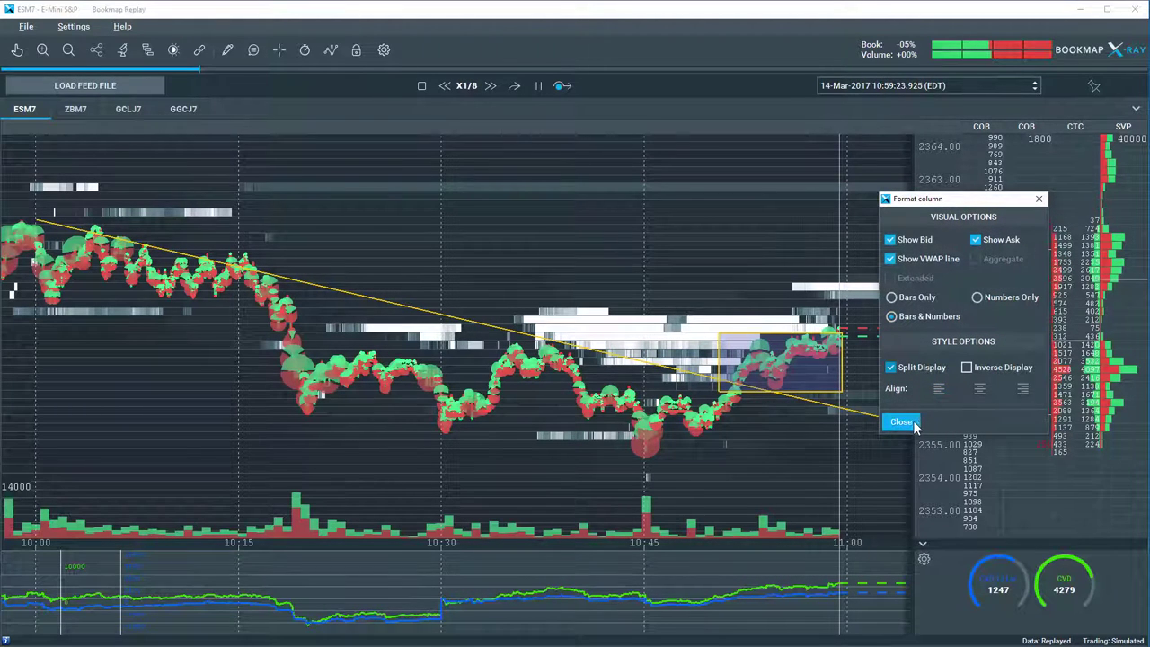
pyautogui.click(901, 421)
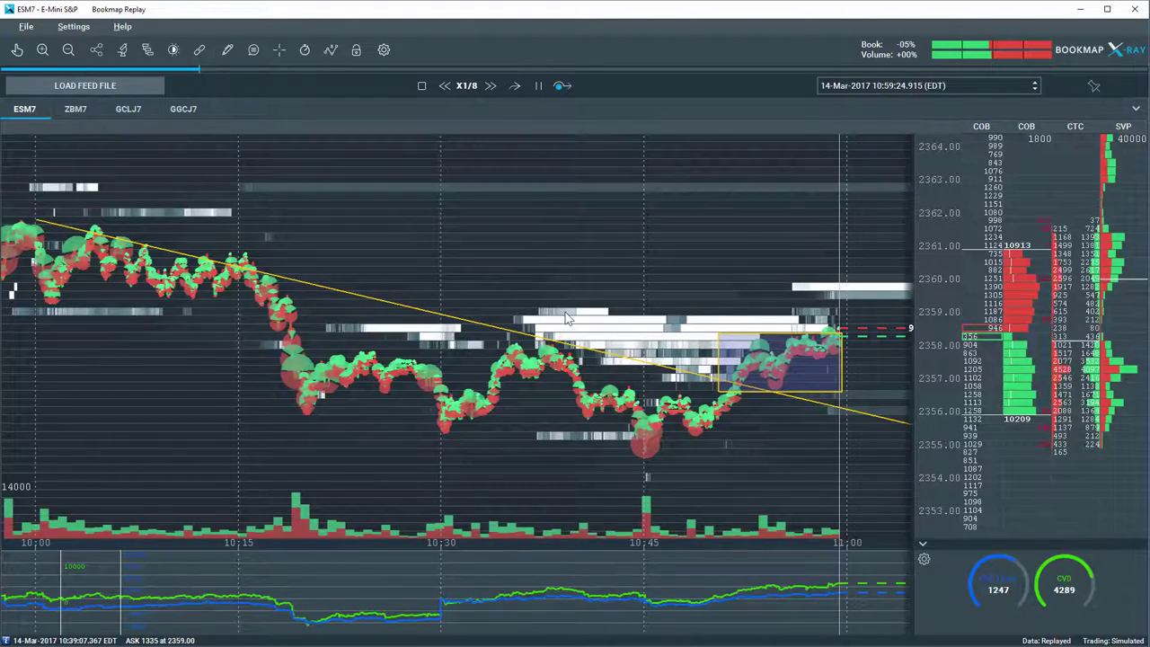
# - Zoom and pan the chart to show about 9:45 to 11:00, then return to latest time
pyautogui.scroll(3, 566, 316)
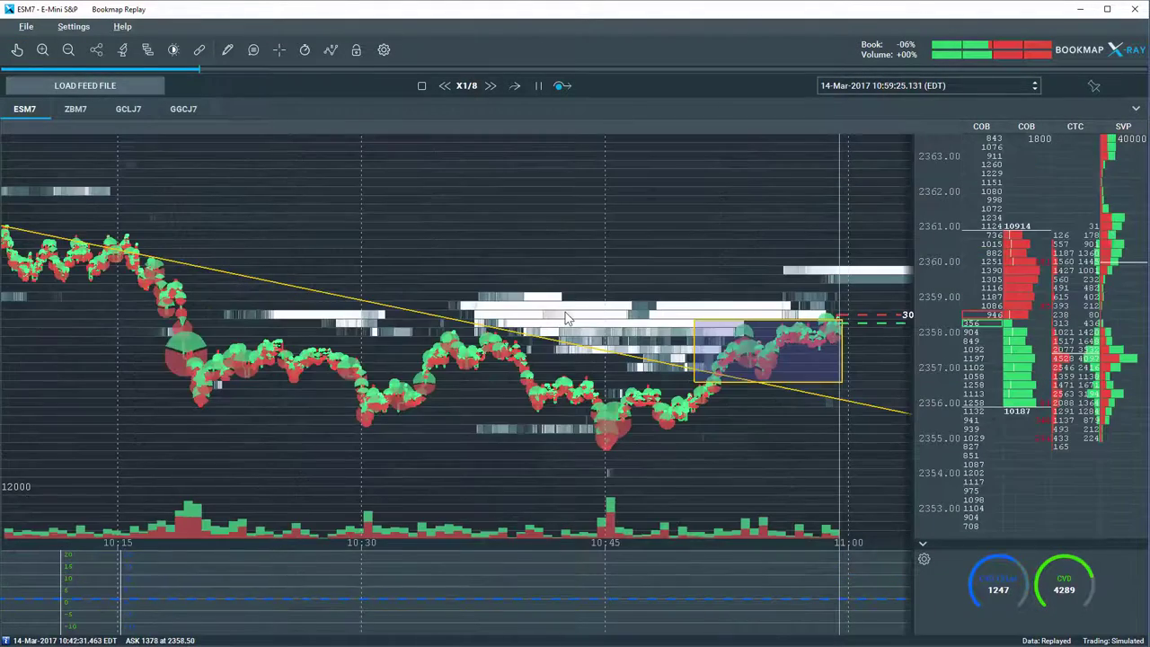
pyautogui.scroll(-3, 566, 316)
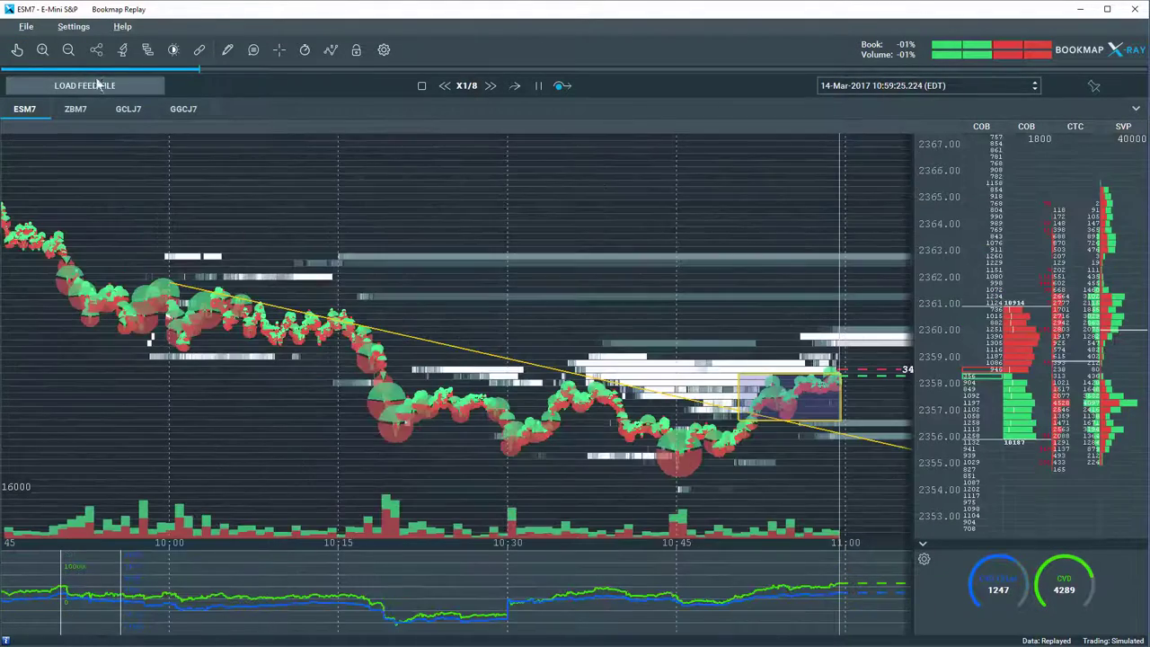
pyautogui.click(18, 51)
pyautogui.moveTo(212, 267); pyautogui.dragTo(404, 293)
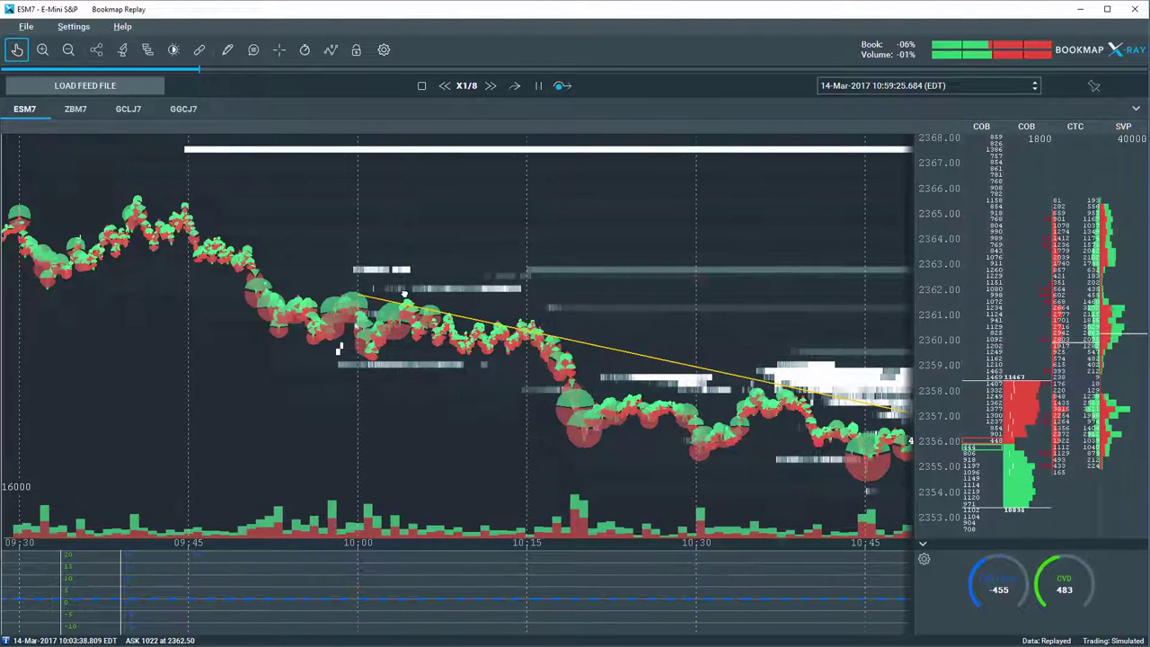
pyautogui.click(18, 51)
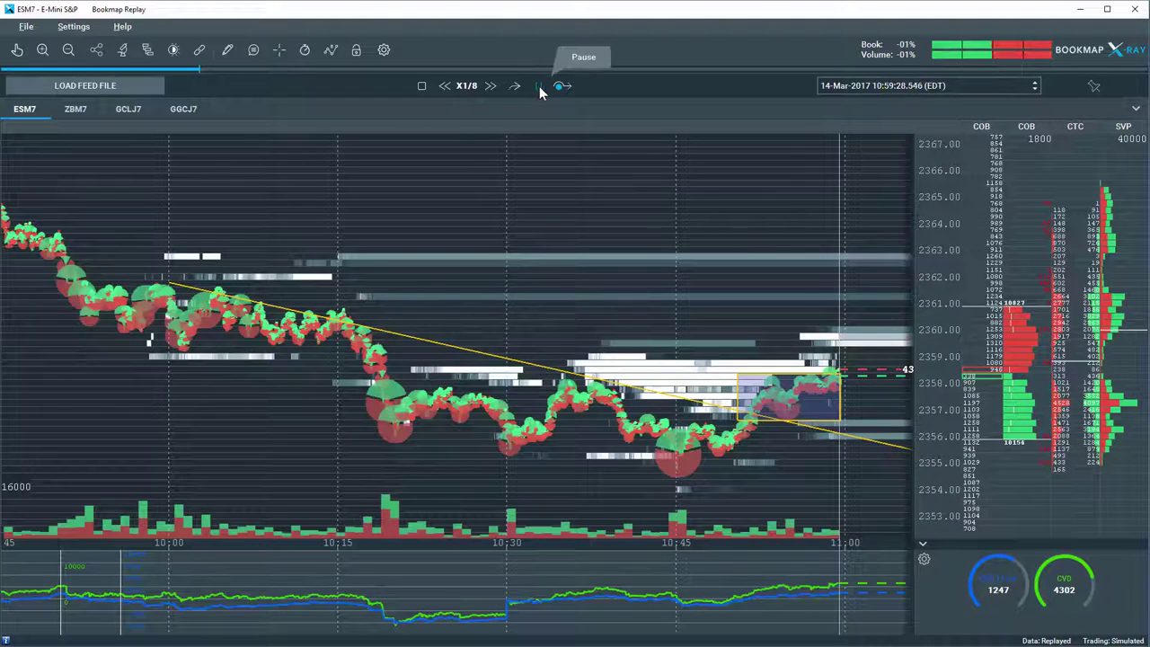
# - Raise the replay speed to X32, then drop it one step to X16
pyautogui.click(490, 86)
pyautogui.click(491, 85)
pyautogui.click(490, 85)
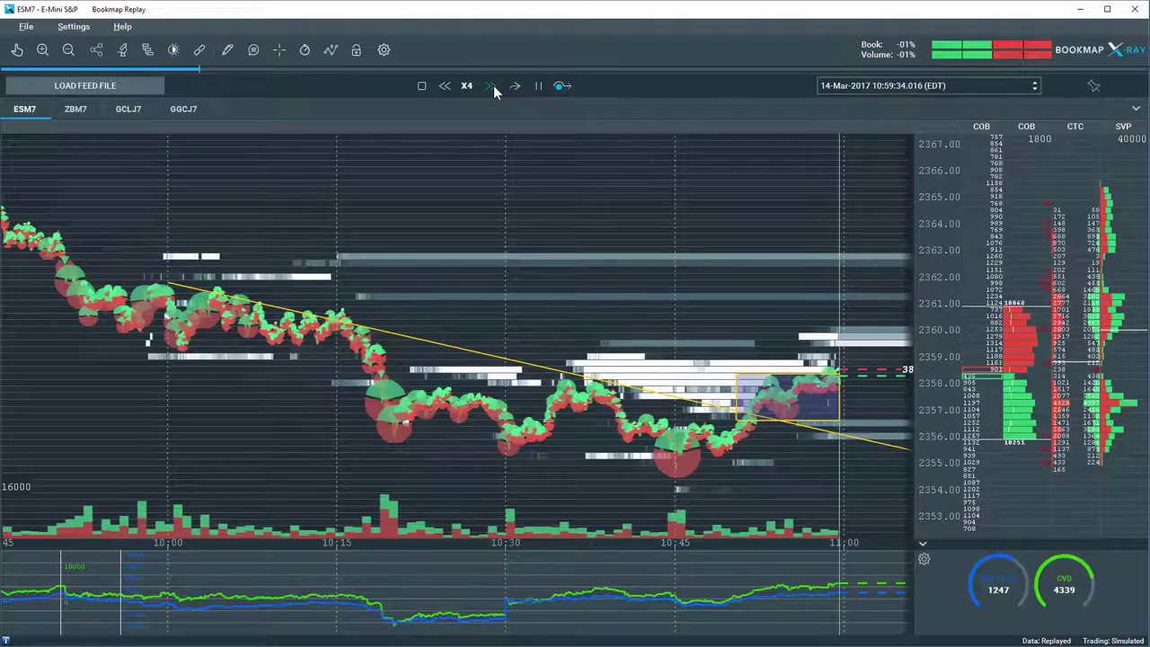
pyautogui.click(491, 86)
pyautogui.click(491, 86)
pyautogui.click(491, 85)
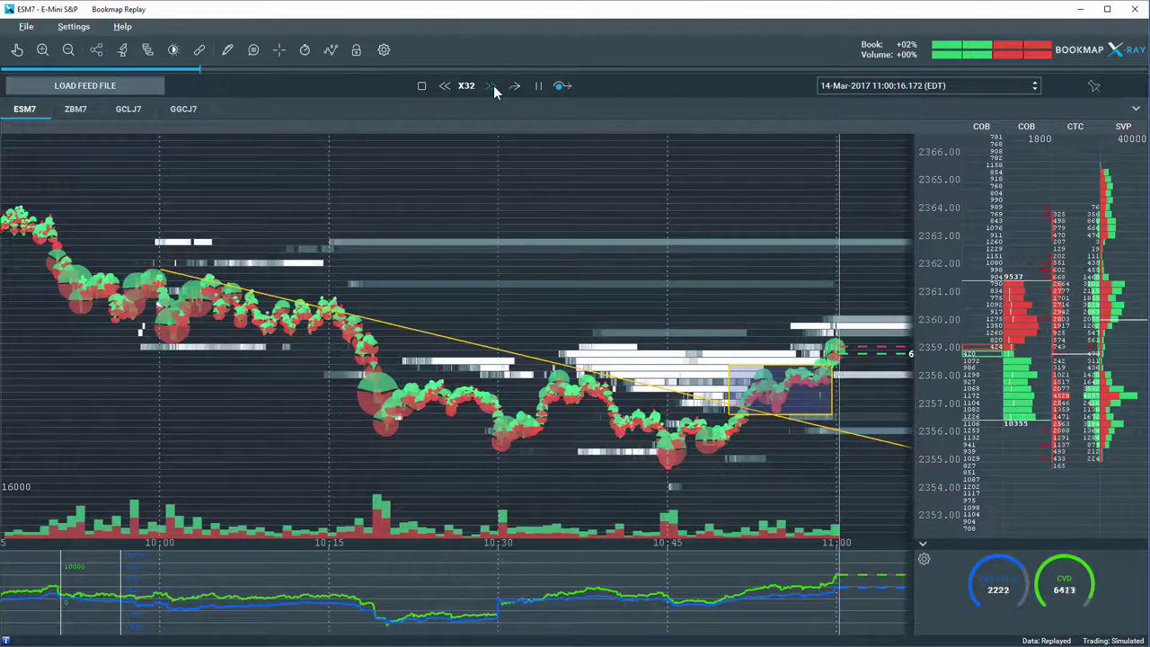
pyautogui.click(446, 86)
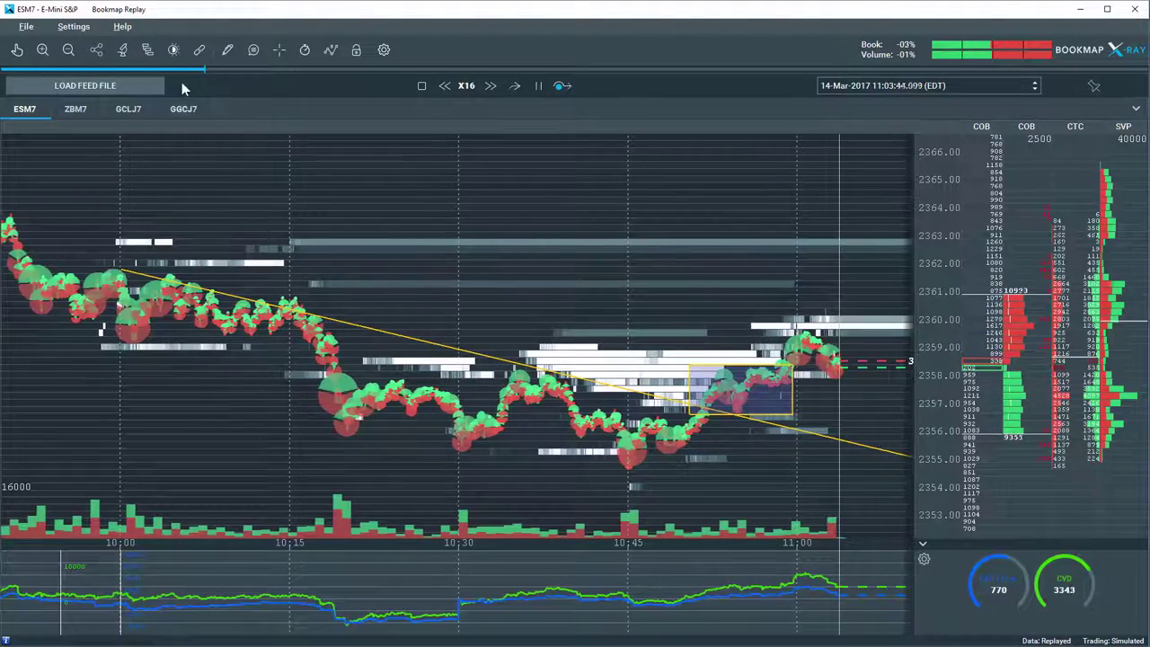
# - Enable simulated one-click trading and place three practice orders near 2357
pyautogui.click(356, 49)
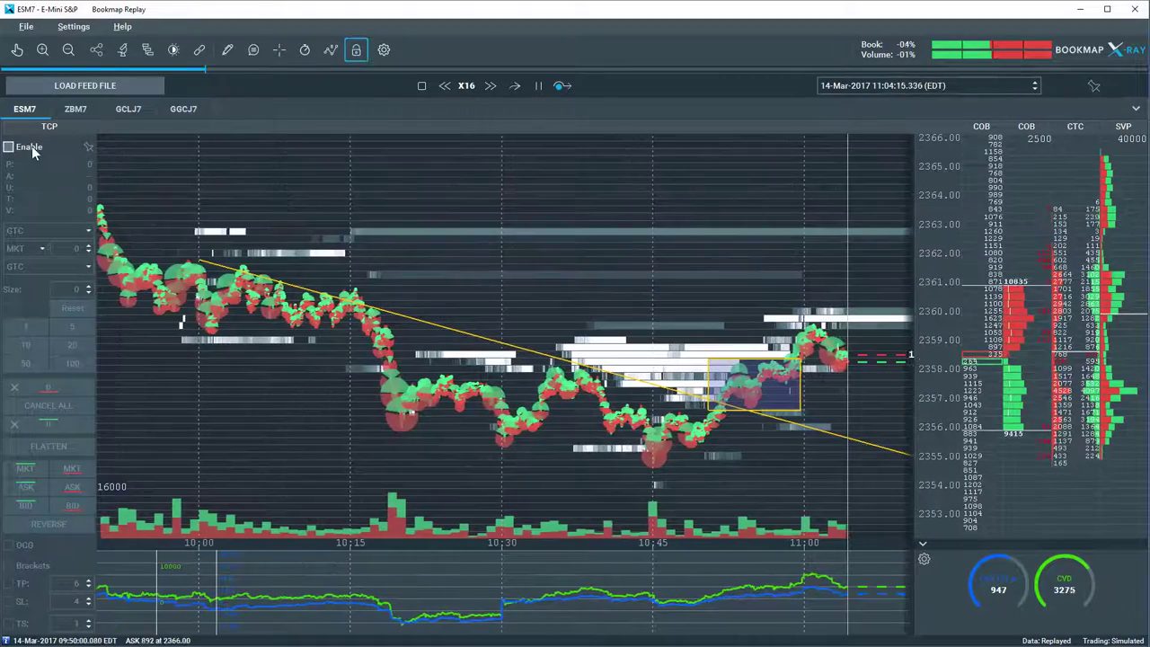
pyautogui.click(30, 149)
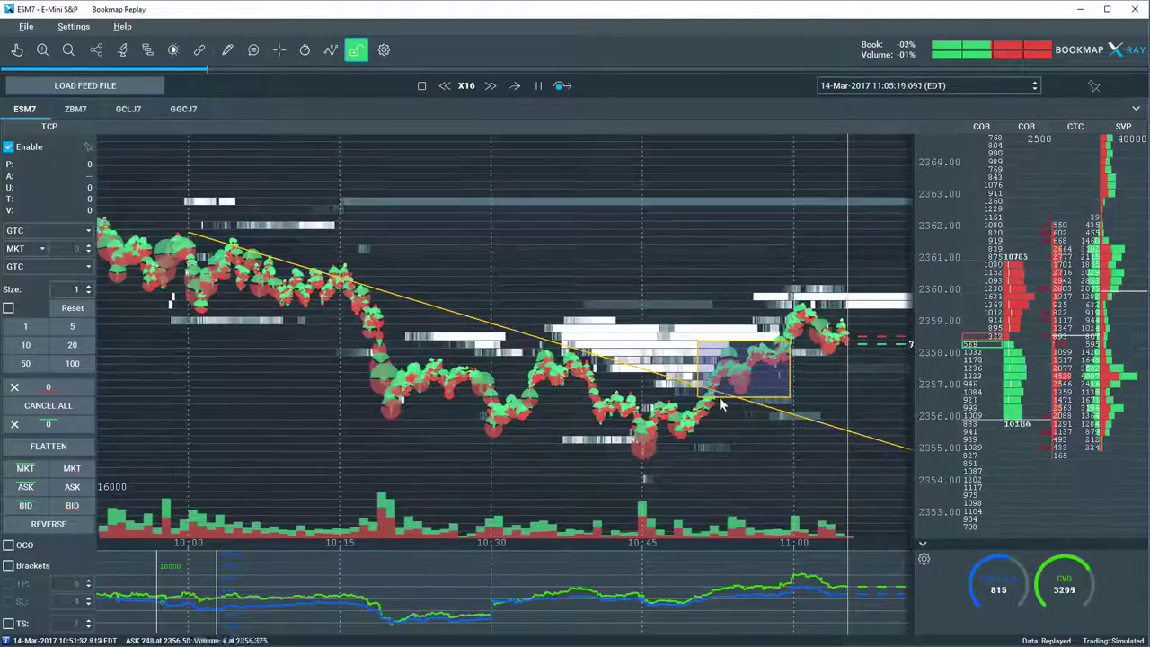
pyautogui.click(869, 390)
pyautogui.click(873, 384)
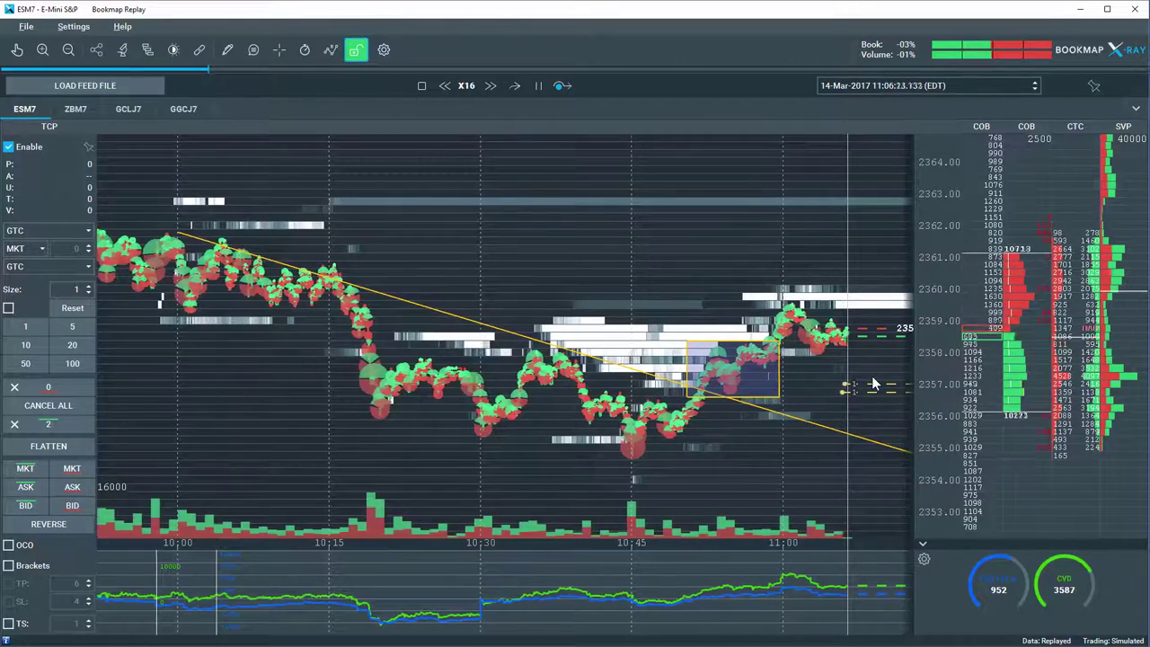
pyautogui.click(858, 373)
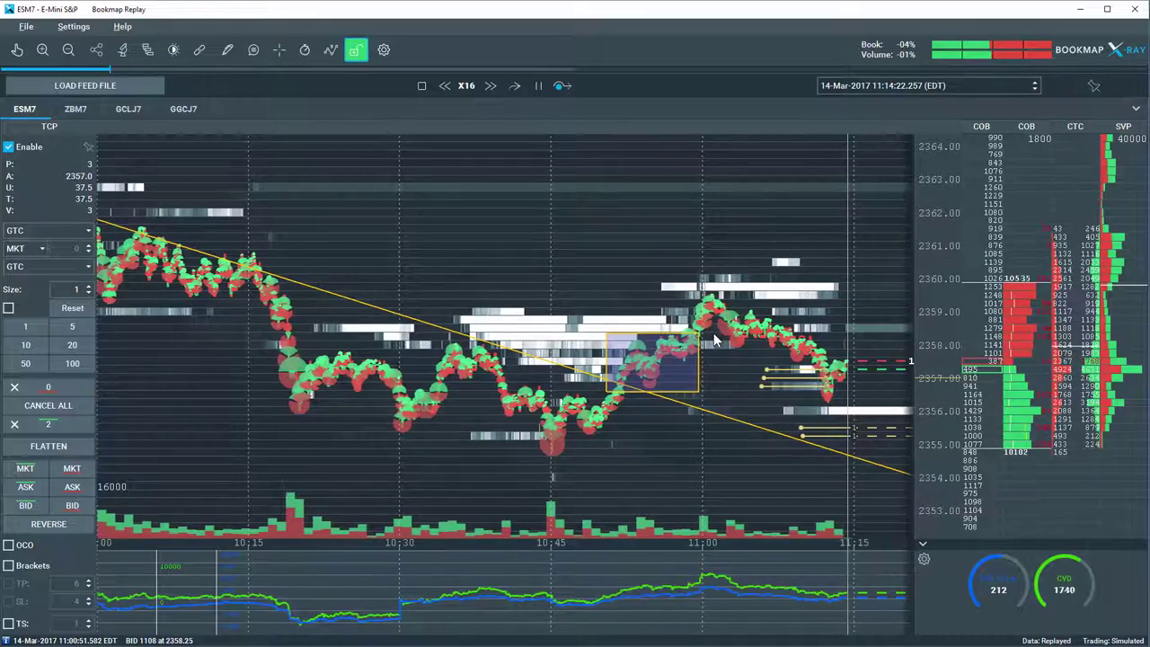
# - Briefly run the replay at X32, then settle it at X8
pyautogui.click(489, 84)
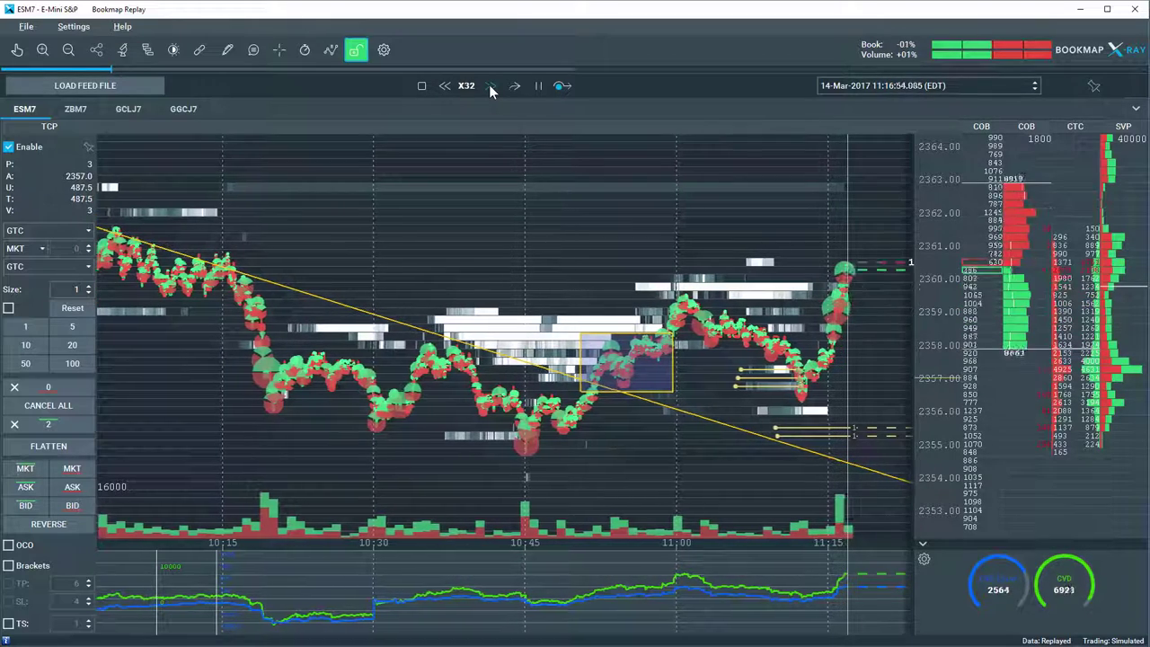
pyautogui.click(447, 83)
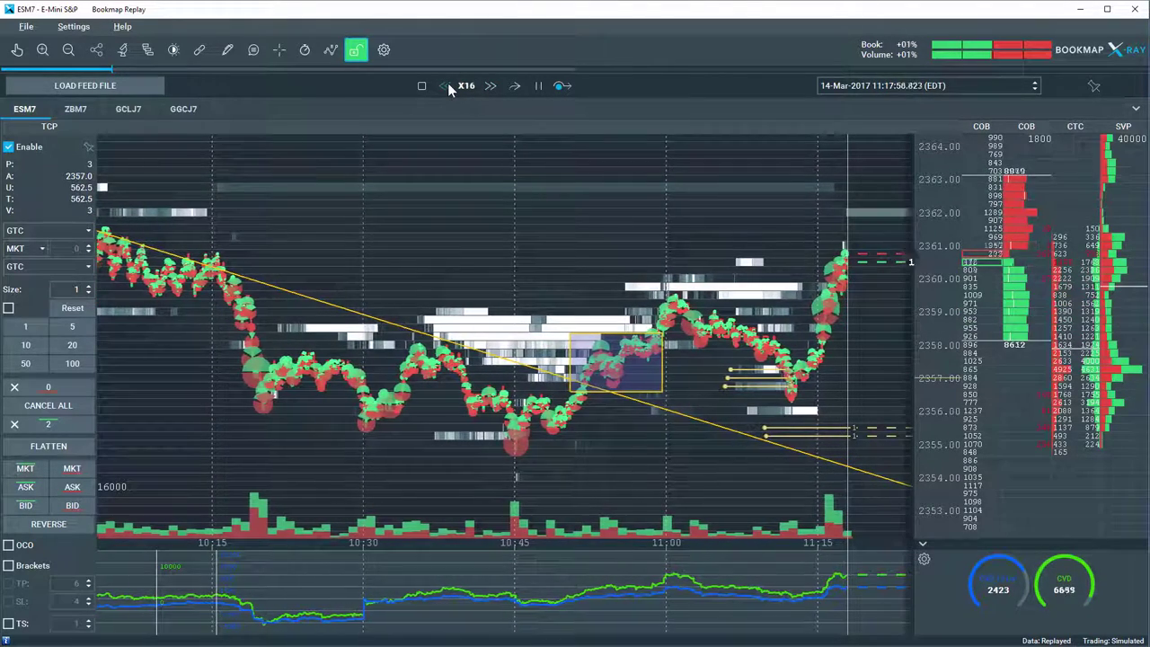
pyautogui.click(447, 83)
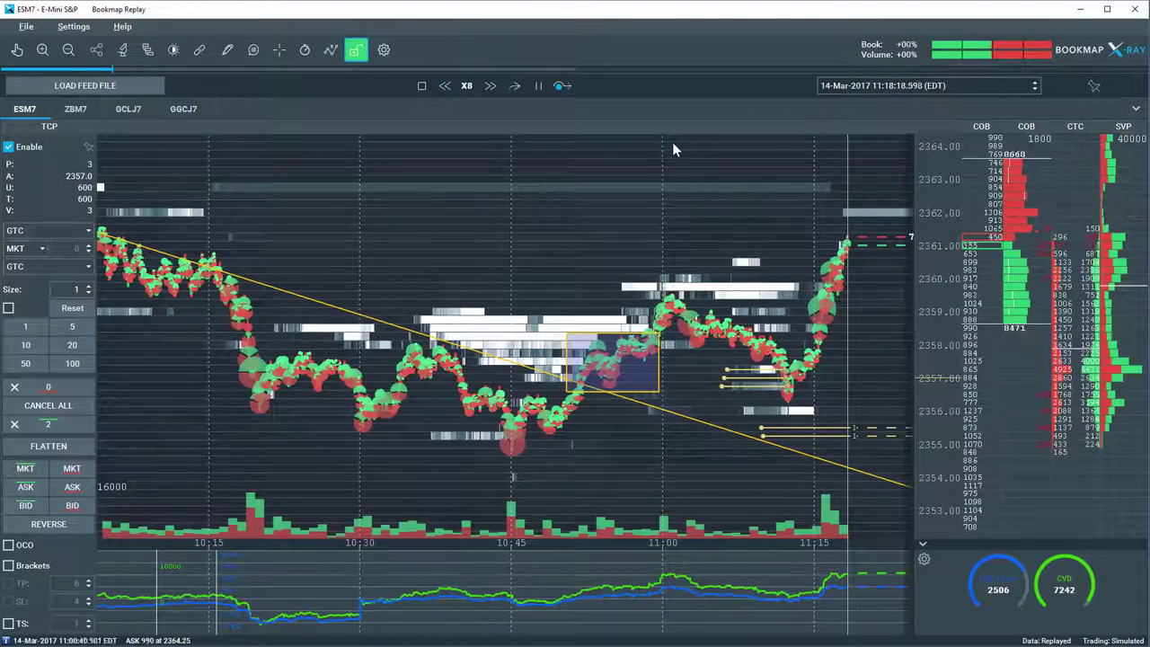